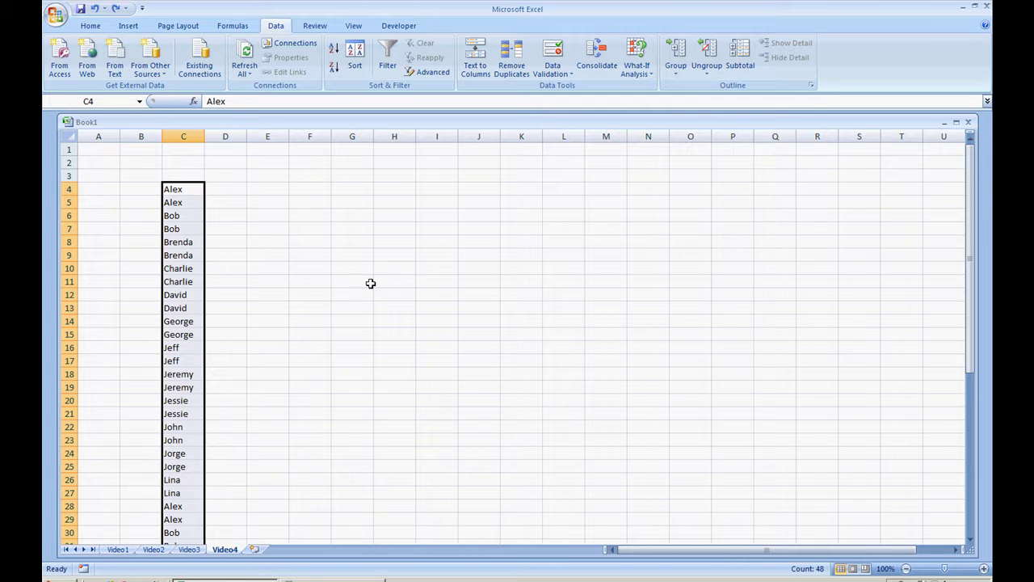
Sort the list of names in column C, starting at C4, in ascending order
{"action": "left_click", "coordinate": [348, 291]}
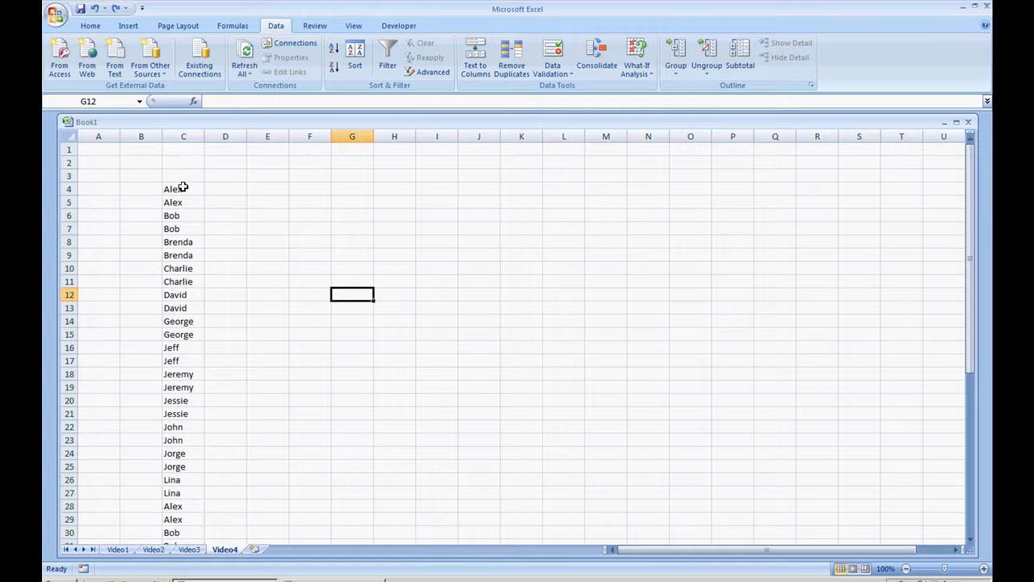
{"action": "left_click_drag", "start_coordinate": [184, 188], "coordinate": [185, 520]}
{"action": "scroll", "coordinate": [465, 219], "scroll_direction": "up", "scroll_amount": 5}
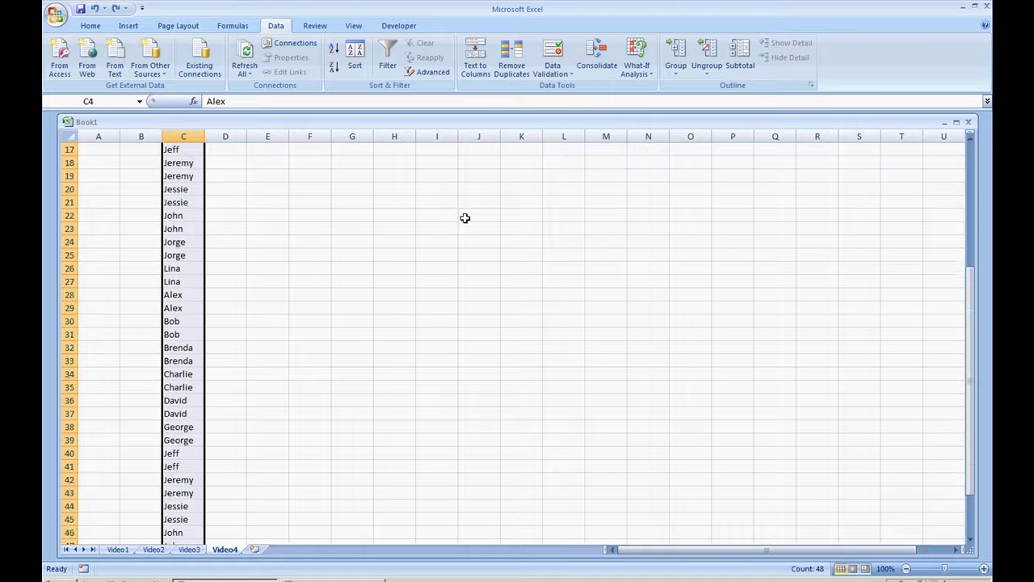
{"action": "scroll", "coordinate": [464, 219], "scroll_direction": "up", "scroll_amount": 2}
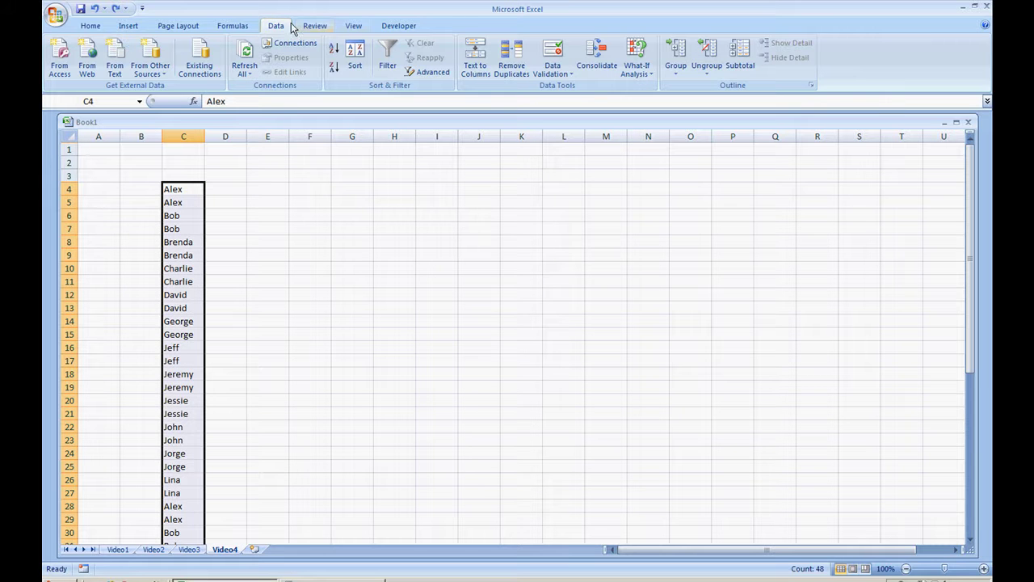
{"action": "left_click", "coordinate": [338, 54]}
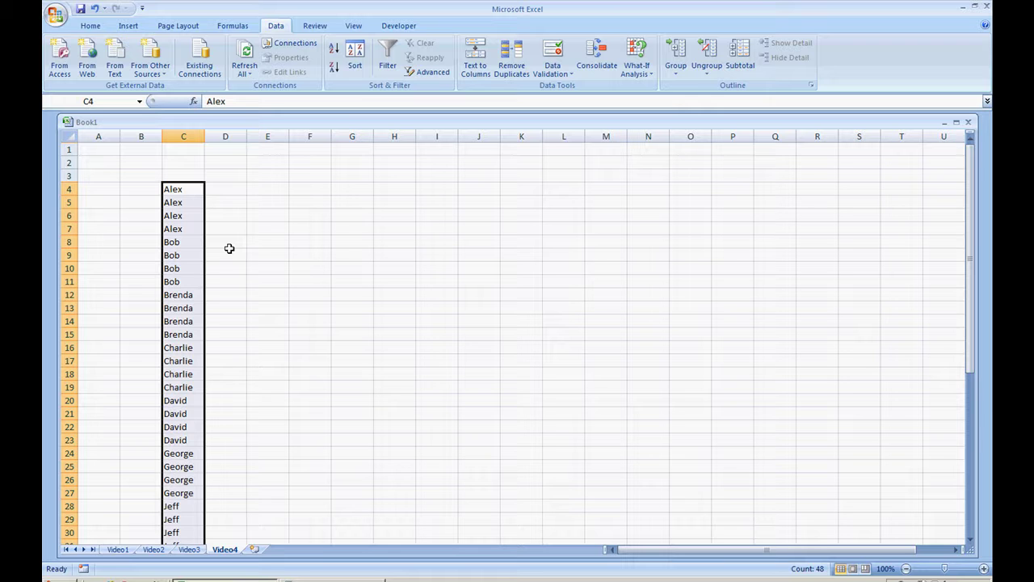
Remove the duplicate names from the sorted column C list without headers, and undo the removal
{"action": "left_click", "coordinate": [526, 54]}
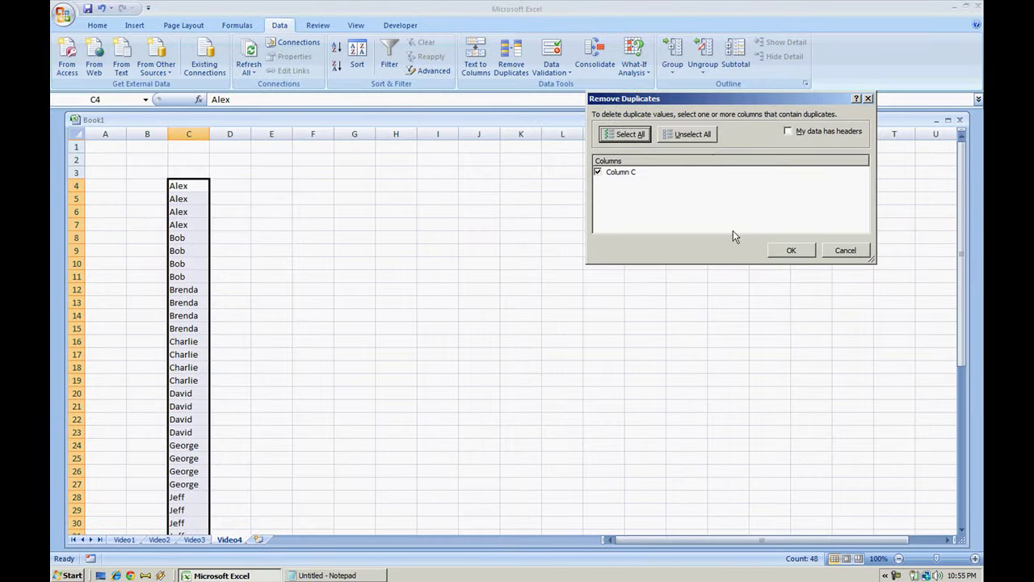
{"action": "left_click", "coordinate": [788, 251]}
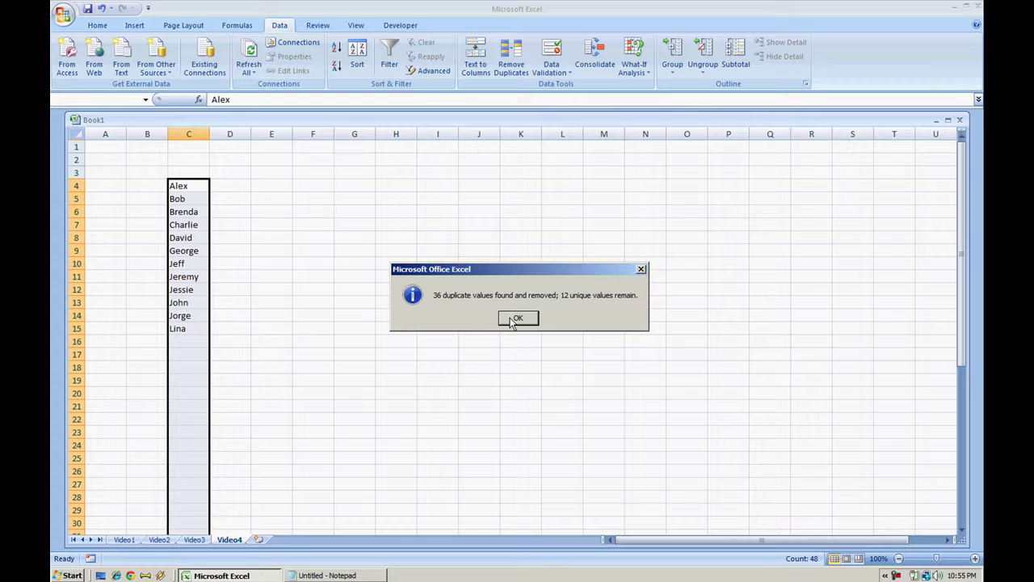
{"action": "left_click", "coordinate": [512, 321]}
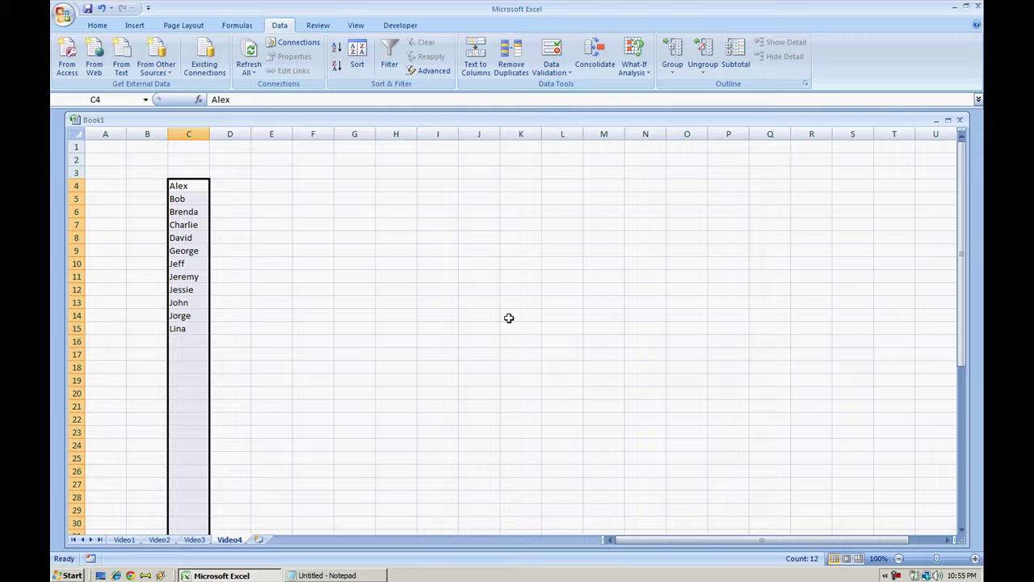
{"action": "key", "text": "ctrl+z"}
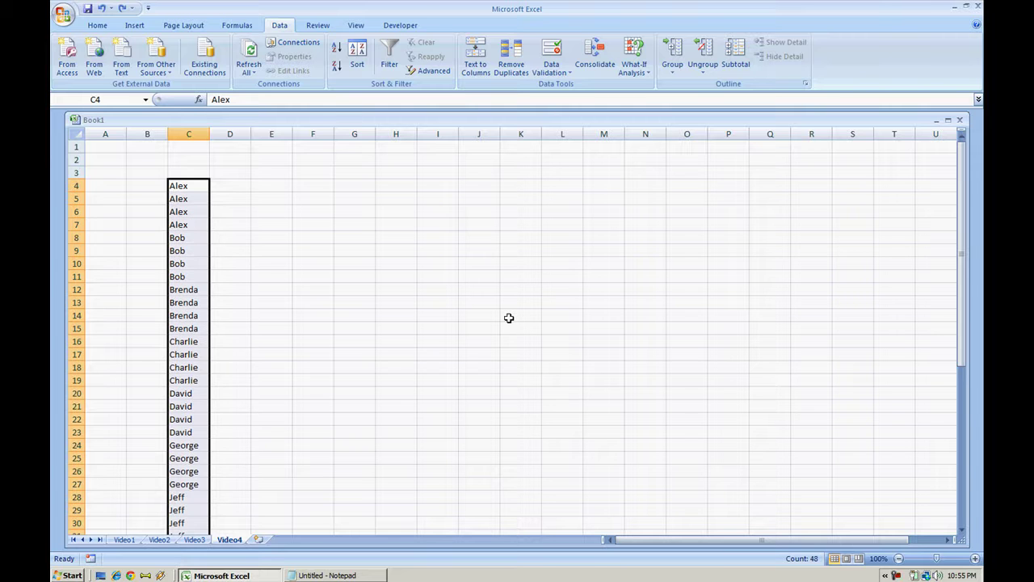
Delete the three empty rows above the list of names
{"action": "left_click", "coordinate": [241, 187]}
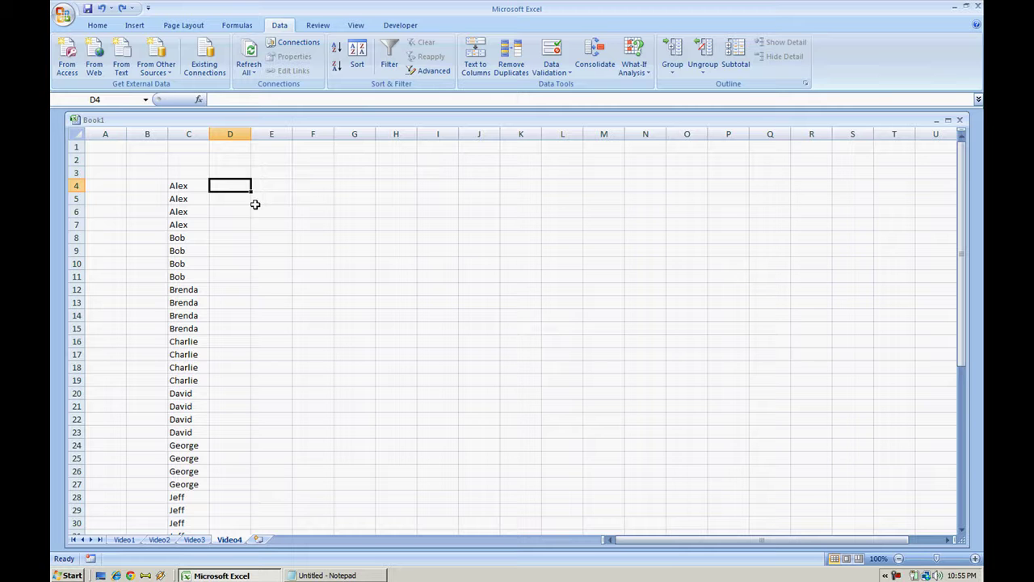
{"action": "left_click_drag", "start_coordinate": [76, 172], "coordinate": [76, 146]}
{"action": "right_click", "coordinate": [119, 159]}
{"action": "left_click", "coordinate": [199, 241]}
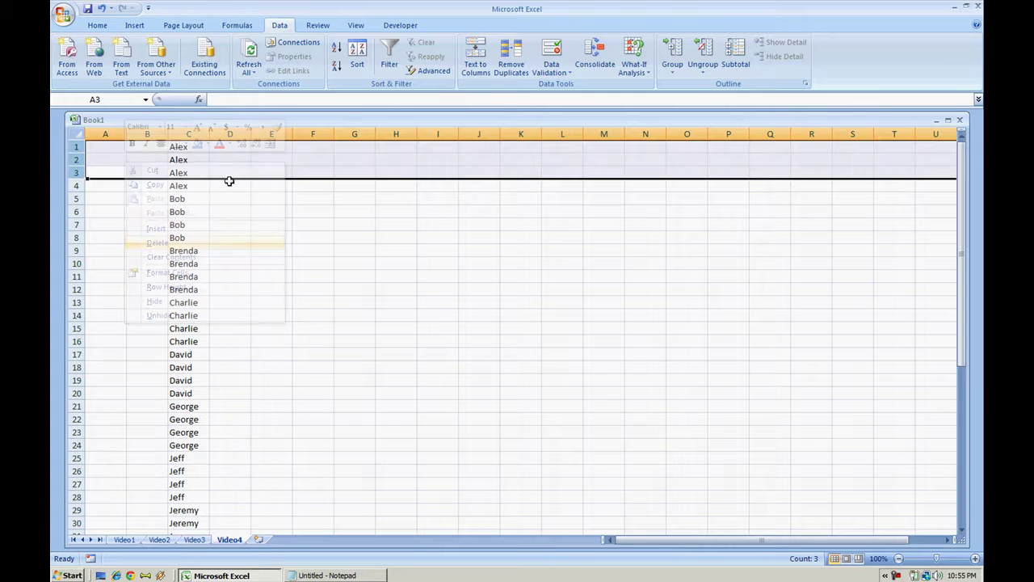
Enter the capital letters A, B, C and D in cells D1 to D4 beside the first four names
{"action": "left_click", "coordinate": [224, 148]}
{"action": "type", "text": "A"}
{"action": "key", "text": "Return"}
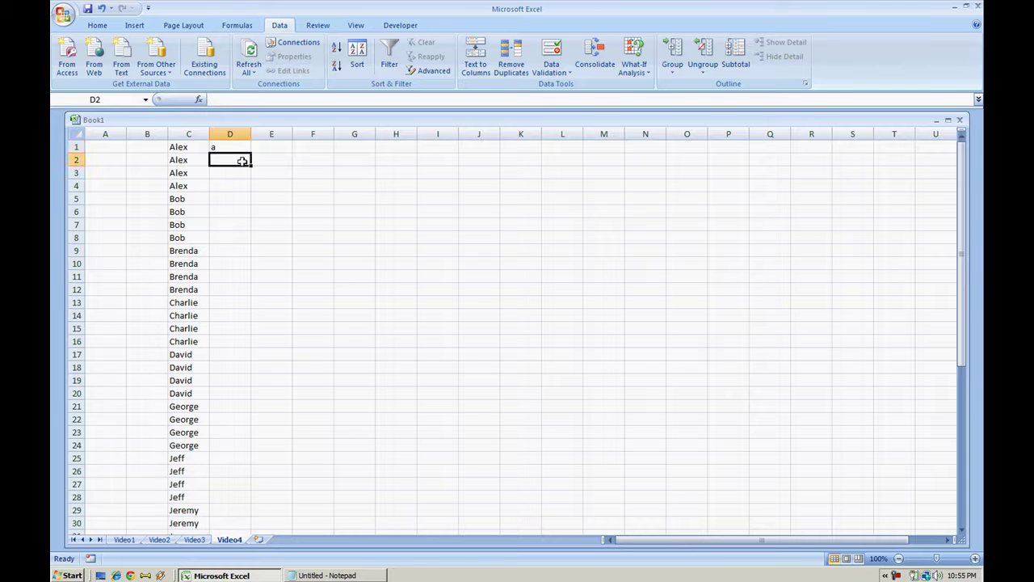
{"action": "key", "text": "Up"}
{"action": "type", "text": "A"}
{"action": "key", "text": "Return"}
{"action": "type", "text": "B"}
{"action": "key", "text": "Return"}
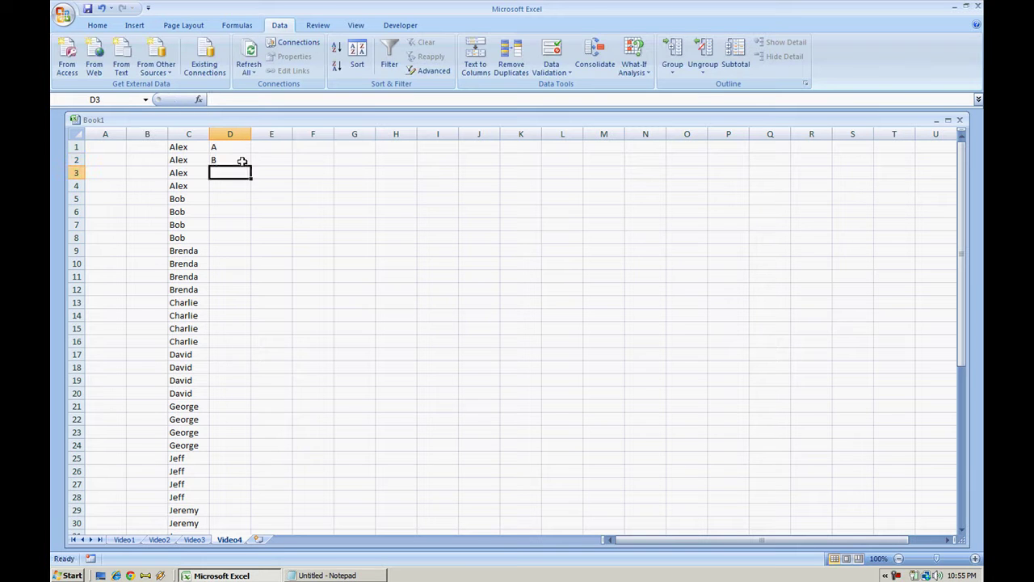
{"action": "type", "text": "C"}
{"action": "key", "text": "Return"}
{"action": "type", "text": "D"}
{"action": "key", "text": "Return"}
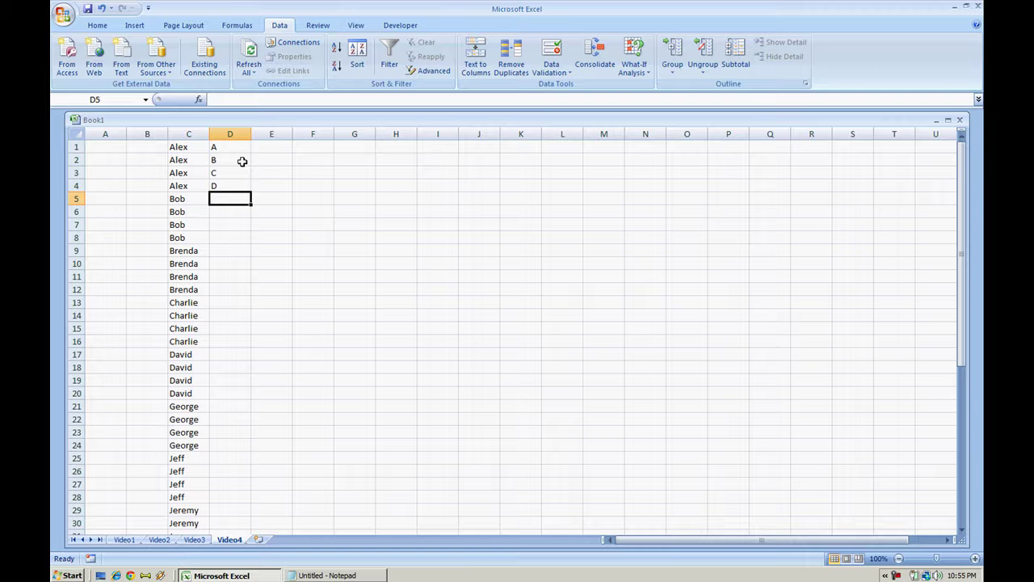
Fill the A to D pattern from D1:D4 down column D to the end of the names in row 48
{"action": "left_click_drag", "start_coordinate": [234, 143], "coordinate": [241, 184]}
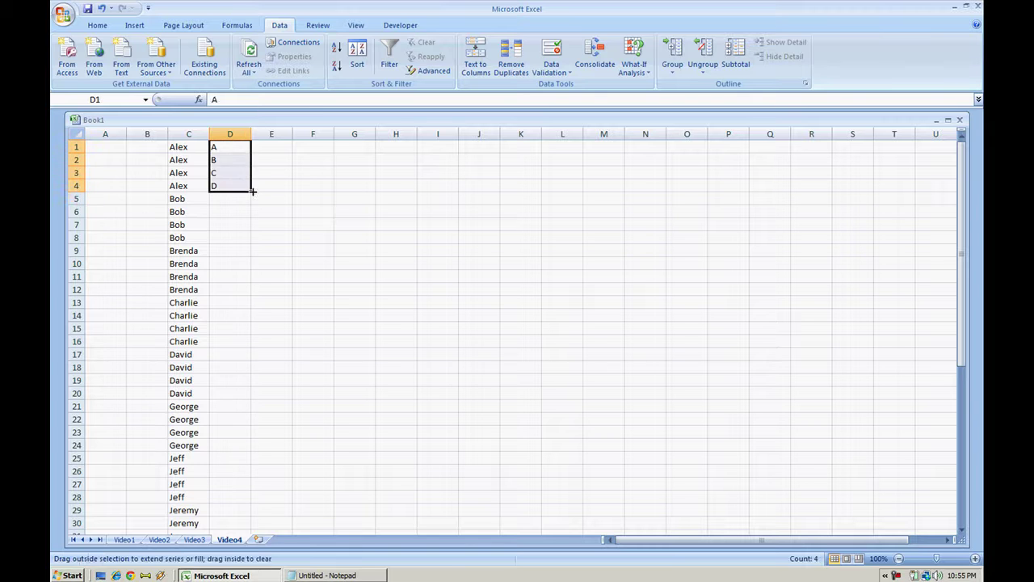
{"action": "double_click", "coordinate": [252, 191]}
{"action": "left_click", "coordinate": [240, 224]}
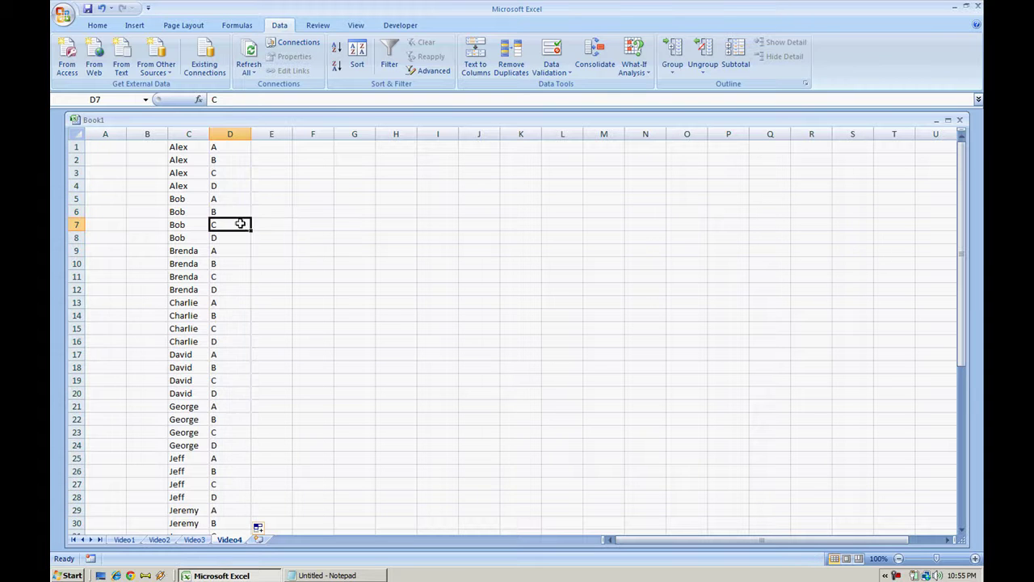
{"action": "left_click_drag", "start_coordinate": [233, 201], "coordinate": [227, 288]}
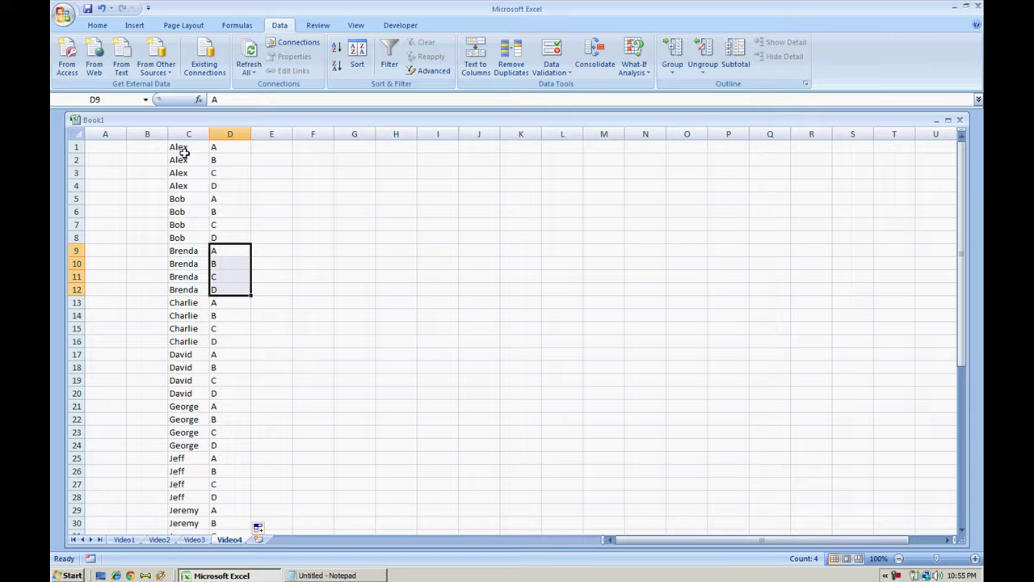
{"action": "scroll", "coordinate": [192, 232], "scroll_direction": "down", "scroll_amount": 1}
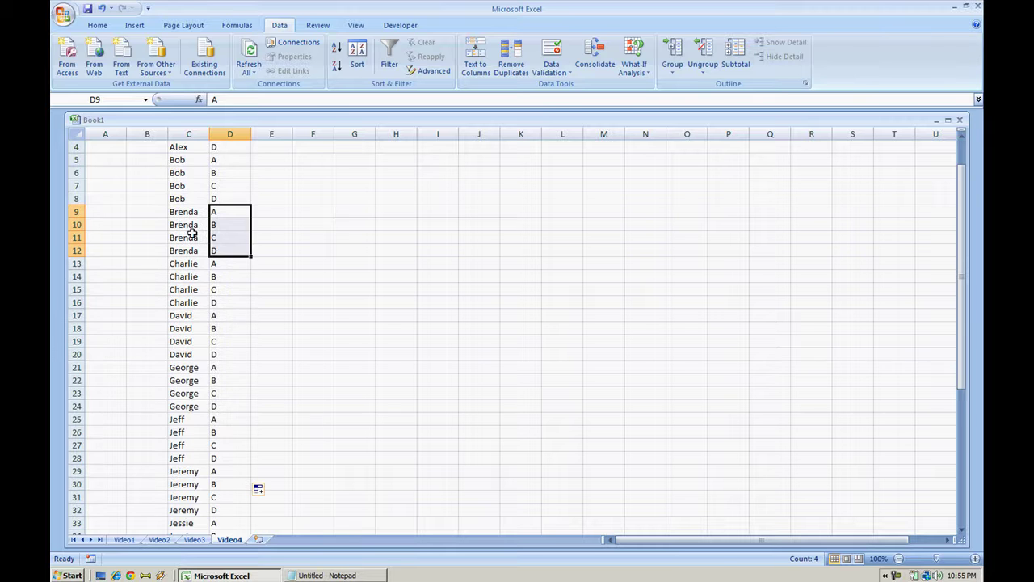
{"action": "scroll", "coordinate": [194, 235], "scroll_direction": "down", "scroll_amount": 7}
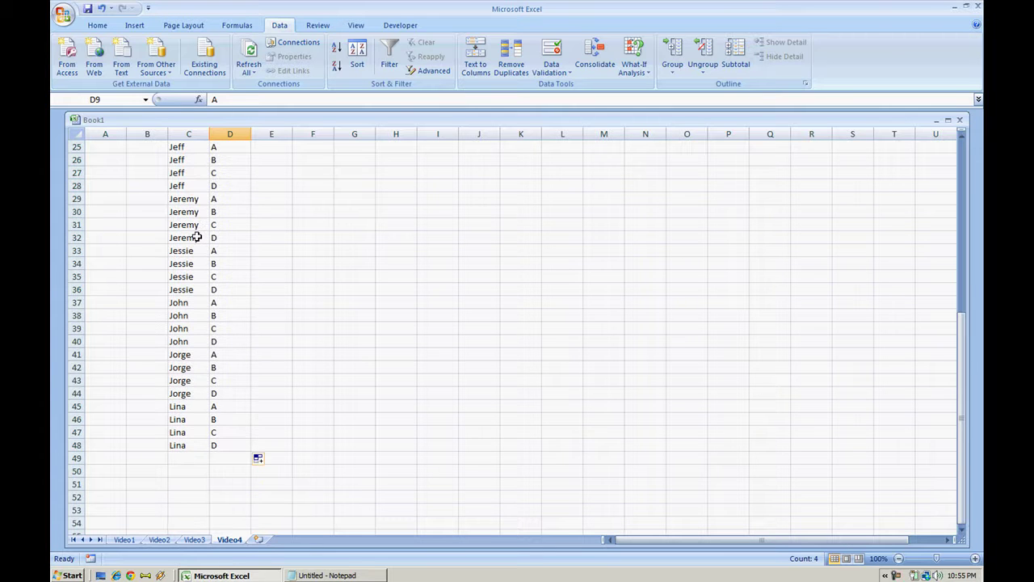
{"action": "scroll", "coordinate": [197, 237], "scroll_direction": "up", "scroll_amount": 8}
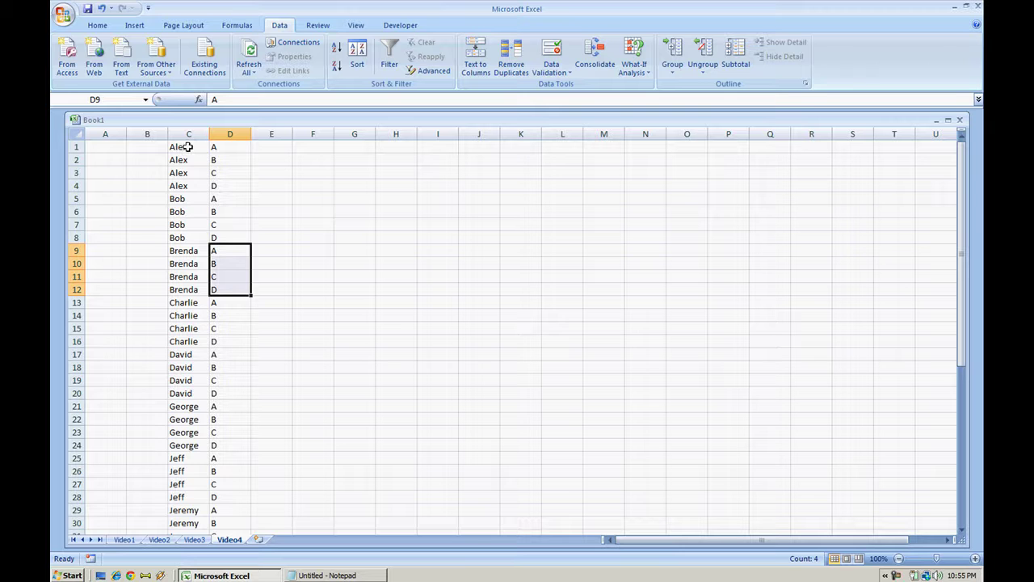
Remove duplicates from C1:D48 with the headers option off, comparing only column C and excluding column D
{"action": "left_click_drag", "start_coordinate": [191, 146], "coordinate": [231, 514]}
{"action": "scroll", "coordinate": [321, 383], "scroll_direction": "up", "scroll_amount": 6}
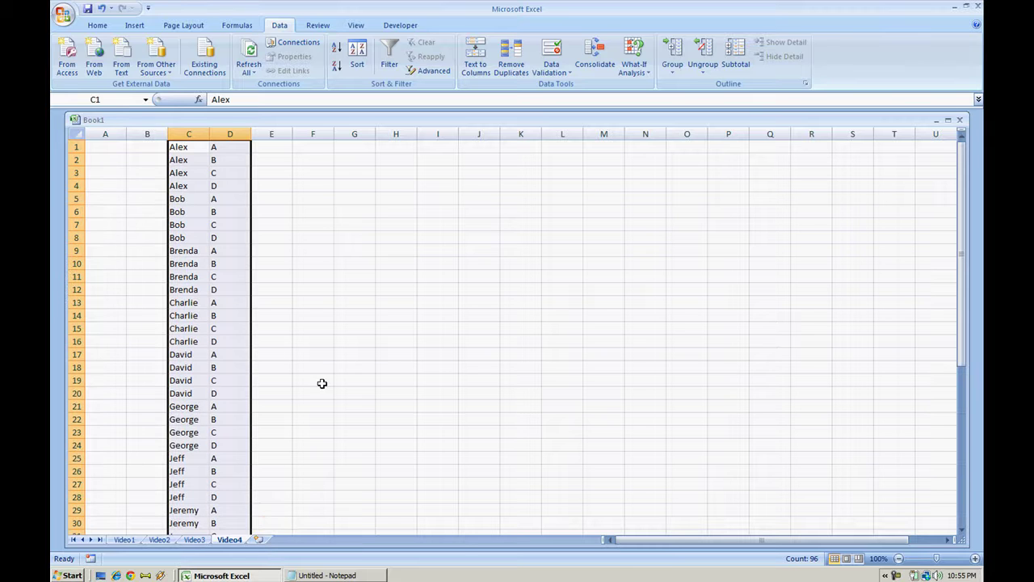
{"action": "left_click", "coordinate": [507, 69]}
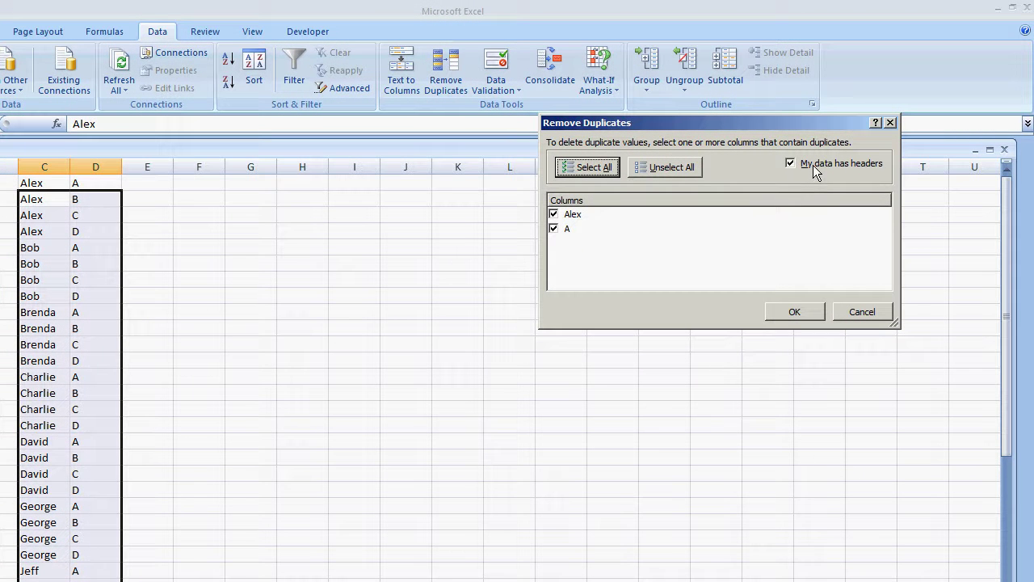
{"action": "left_click", "coordinate": [813, 165]}
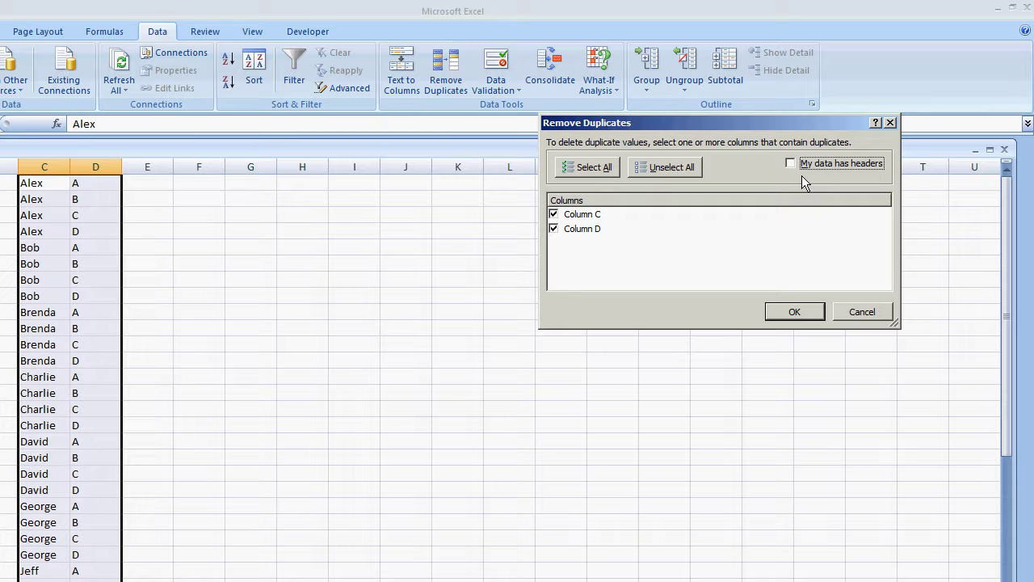
{"action": "left_click", "coordinate": [554, 229]}
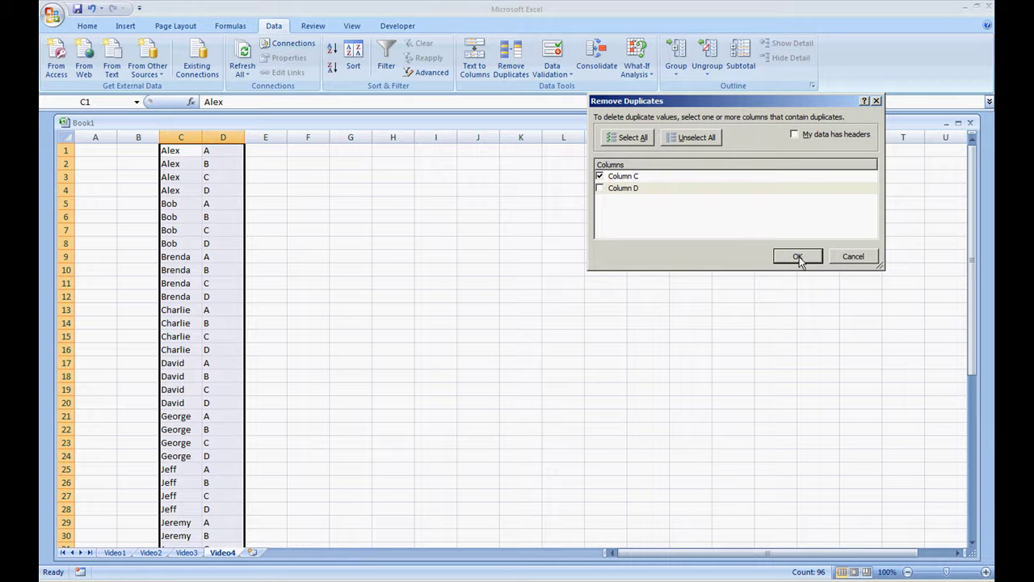
{"action": "left_click", "coordinate": [798, 257]}
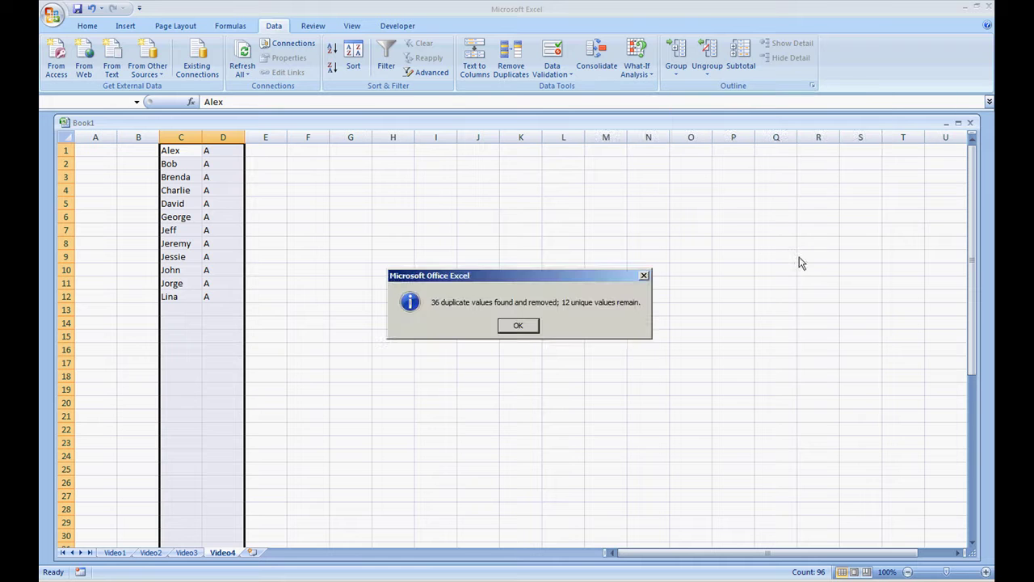
{"action": "left_click", "coordinate": [530, 328]}
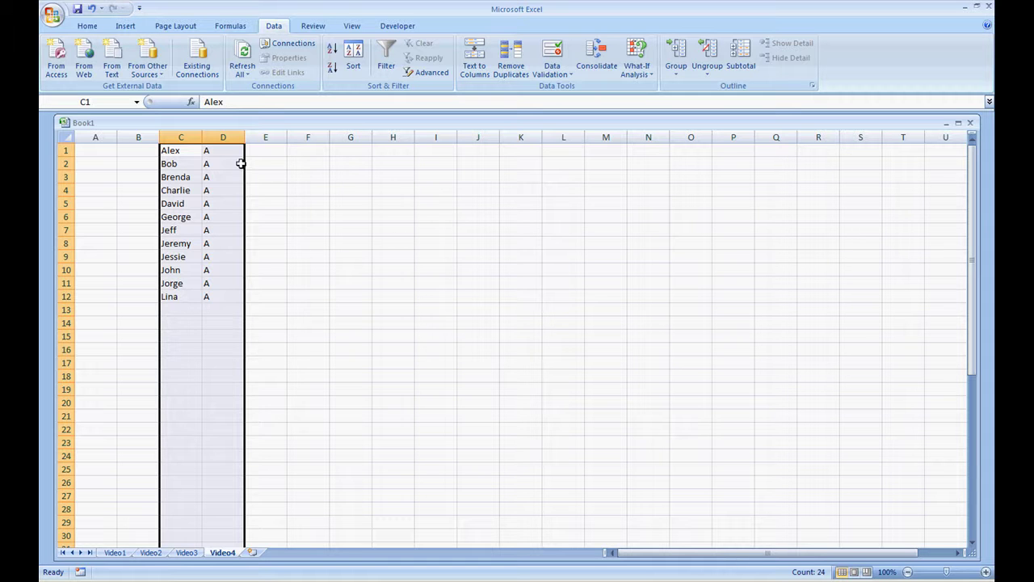
{"action": "left_click_drag", "start_coordinate": [230, 152], "coordinate": [230, 295]}
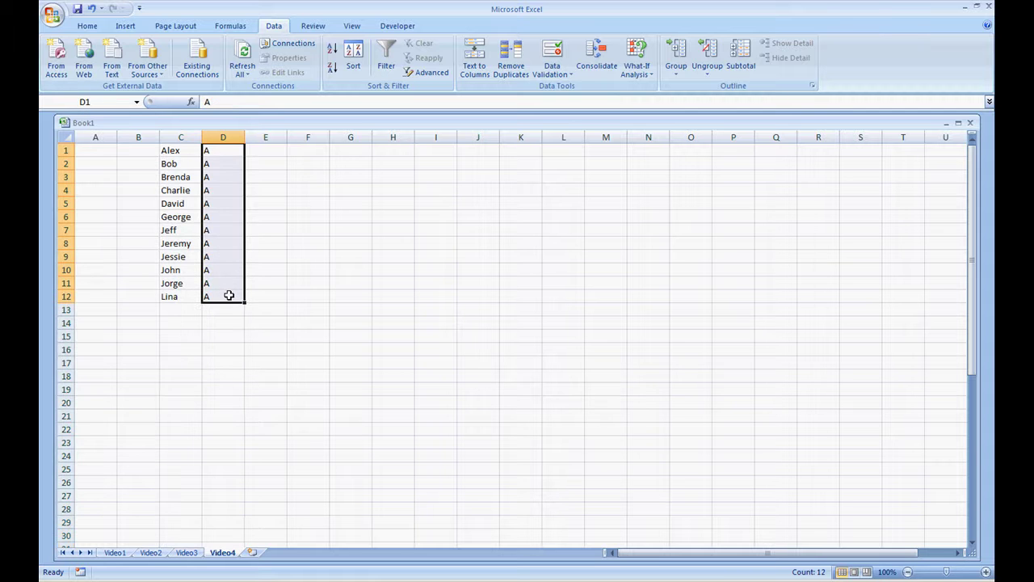